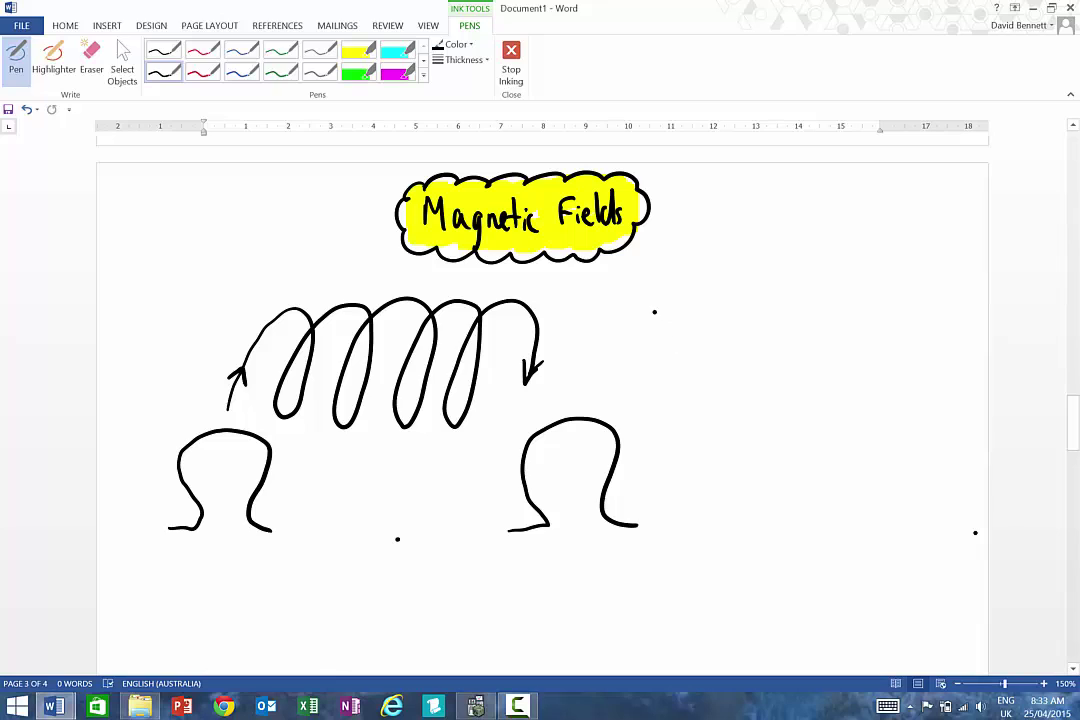
Step: Sketch an eye with pupil and eyelashes looking at the coil's right end
mouse_move(639, 333)
mouse_down()
mouse_move(694, 352)
mouse_move(670, 362)
mouse_move(640, 335)
mouse_move(646, 376)
mouse_up()
click(653, 364)
drag(632, 316, 631, 332)
drag(641, 314, 637, 332)
click(657, 328)
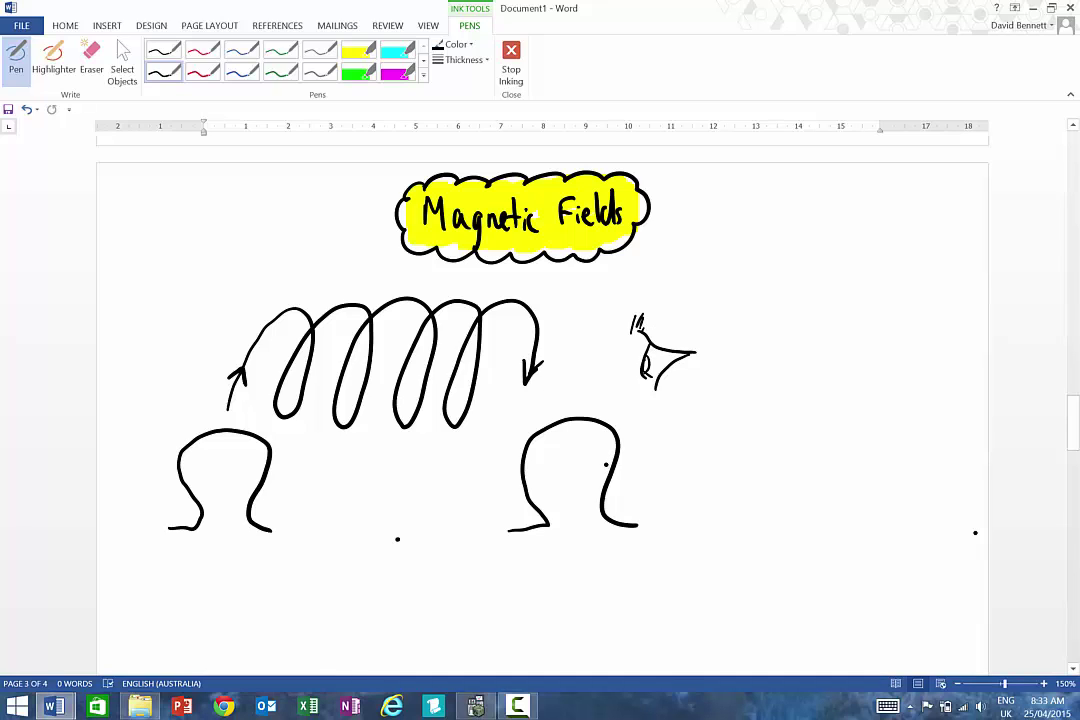
Step: Draw black direction arrowheads on both sides of the right and left arches
mouse_move(613, 462)
mouse_down()
mouse_move(605, 476)
mouse_move(619, 484)
mouse_up()
mouse_move(512, 478)
mouse_down()
mouse_move(521, 465)
mouse_move(530, 476)
mouse_up()
mouse_move(178, 470)
mouse_down()
mouse_move(173, 461)
mouse_move(189, 468)
mouse_up()
mouse_move(266, 463)
mouse_down()
mouse_move(251, 476)
mouse_move(271, 475)
mouse_up()
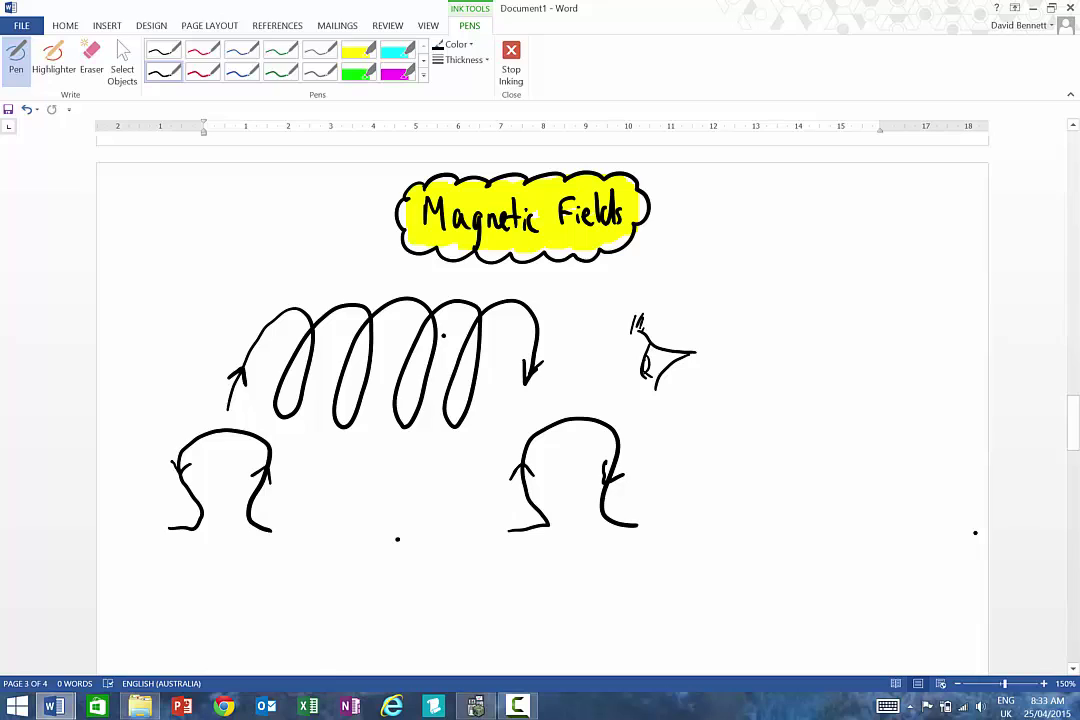
Step: Draw red arrowed curves inside the right and left arch end views
click(202, 71)
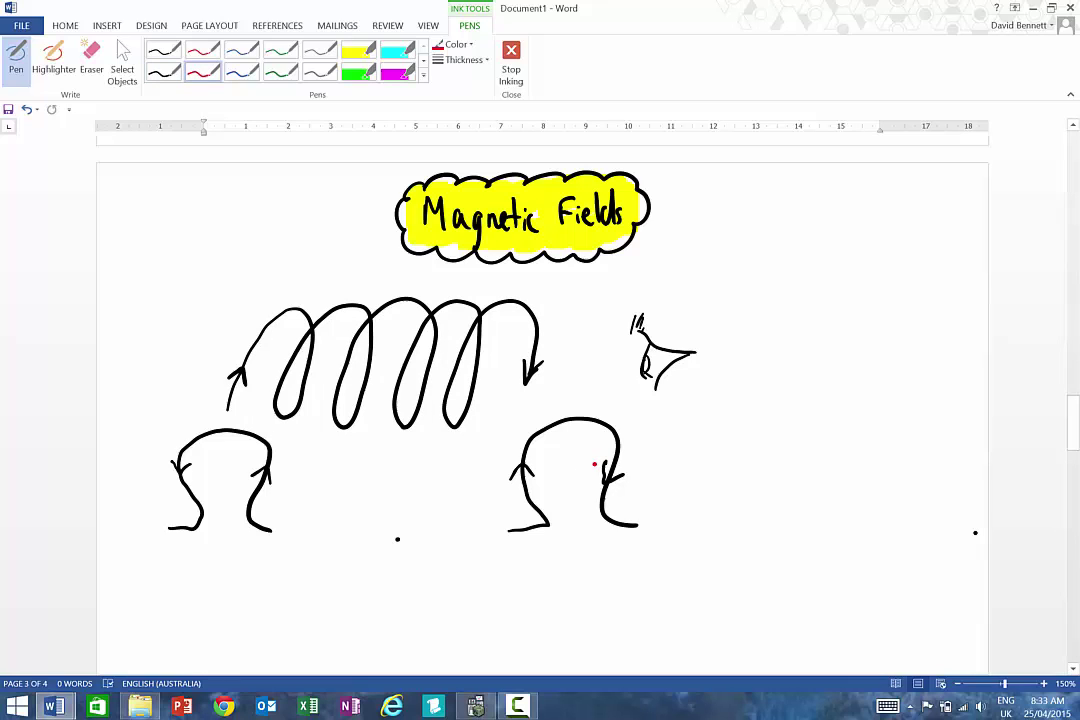
mouse_move(598, 464)
mouse_down()
mouse_move(586, 434)
mouse_move(554, 443)
mouse_move(582, 493)
mouse_move(565, 501)
mouse_move(539, 483)
mouse_move(600, 452)
mouse_up()
drag(210, 450, 216, 510)
mouse_move(210, 452)
mouse_down()
mouse_move(224, 452)
mouse_move(238, 500)
mouse_up()
mouse_move(231, 488)
mouse_down()
mouse_move(243, 488)
mouse_move(256, 450)
mouse_move(262, 464)
mouse_up()
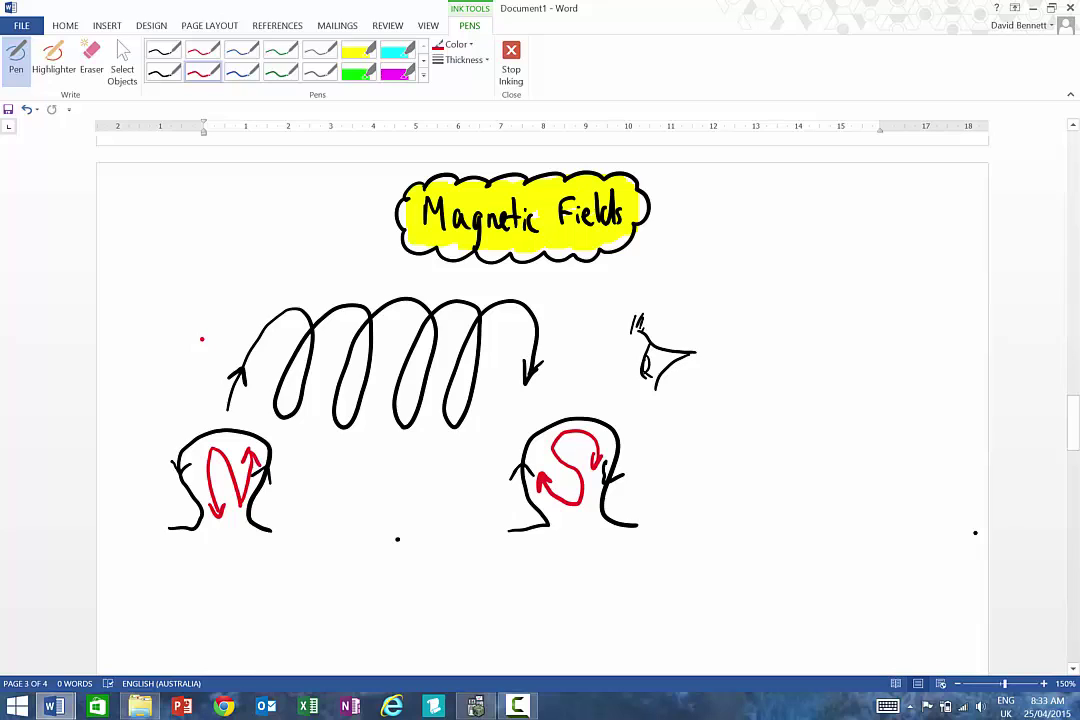
Step: Write a red N at the coil's left end and a red S at its right end
mouse_move(197, 336)
mouse_down()
mouse_move(197, 370)
mouse_move(219, 334)
mouse_up()
drag(575, 348, 557, 369)
click(164, 72)
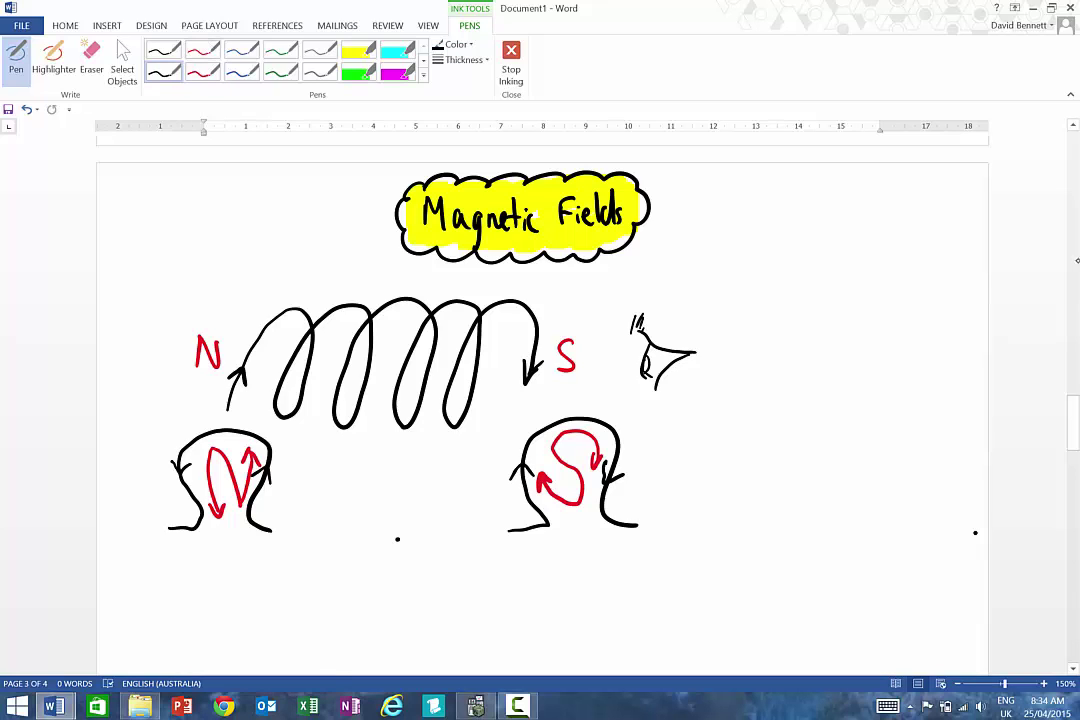
Step: Draw a black rectangular bar magnet below the end views, labelled N on the left and S on the right
scroll(540, 400, down, 5)
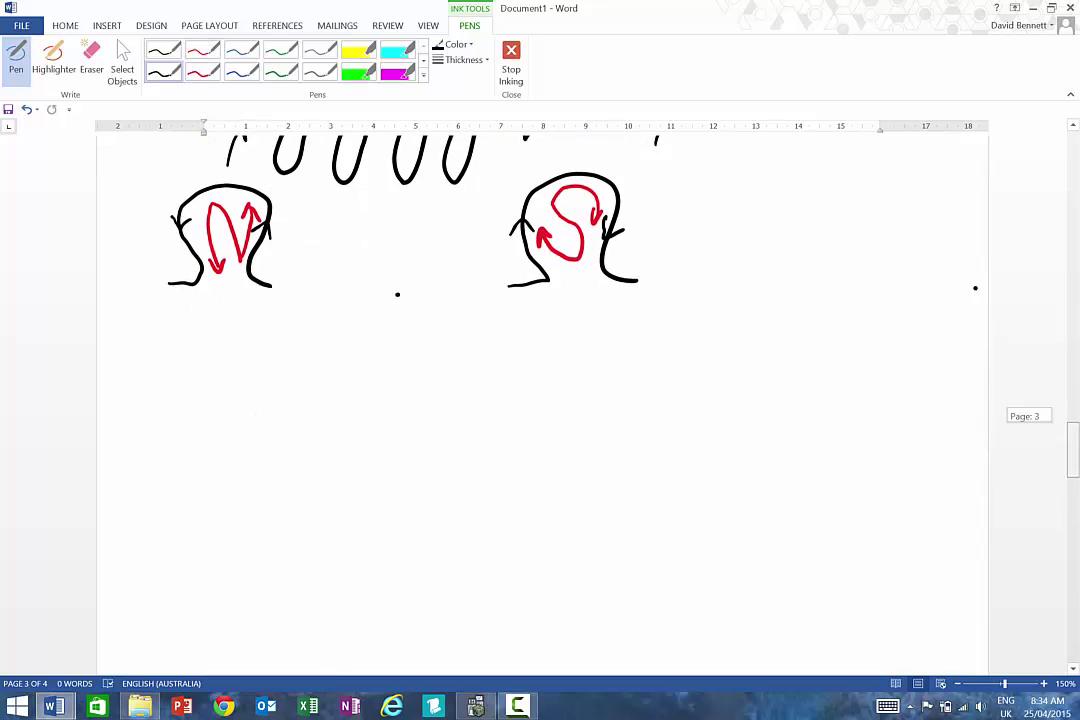
mouse_move(353, 333)
mouse_down()
mouse_move(355, 371)
mouse_move(480, 375)
mouse_up()
mouse_move(350, 326)
mouse_down()
mouse_move(484, 344)
mouse_move(485, 374)
mouse_up()
drag(366, 358, 381, 342)
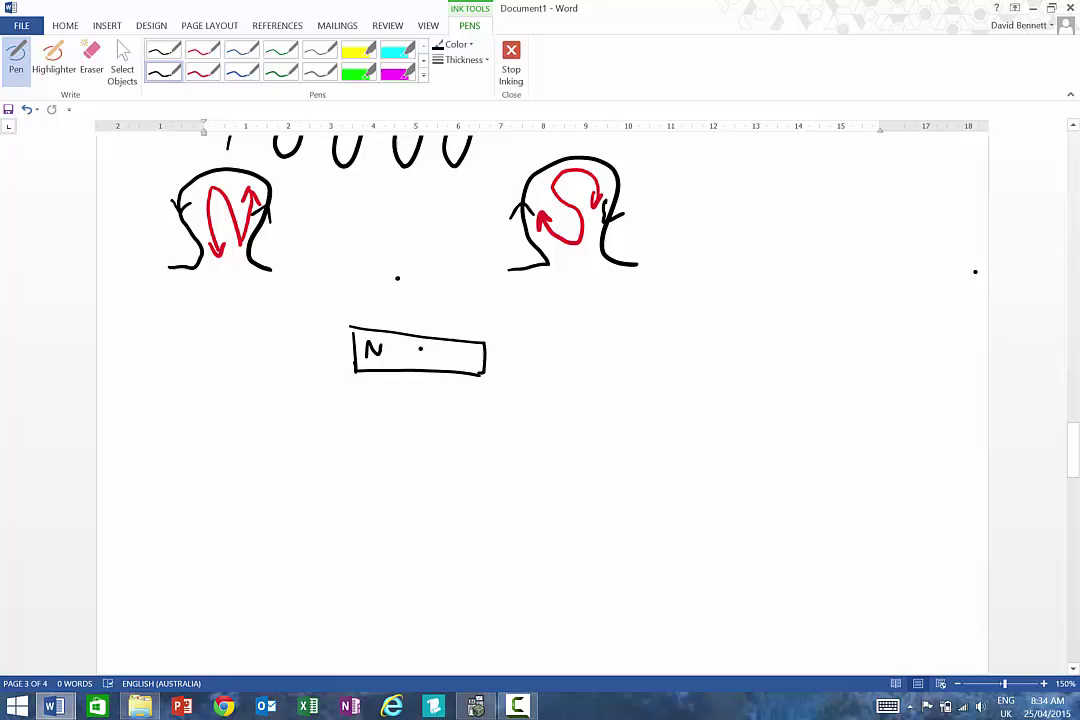
drag(472, 350, 463, 367)
click(202, 71)
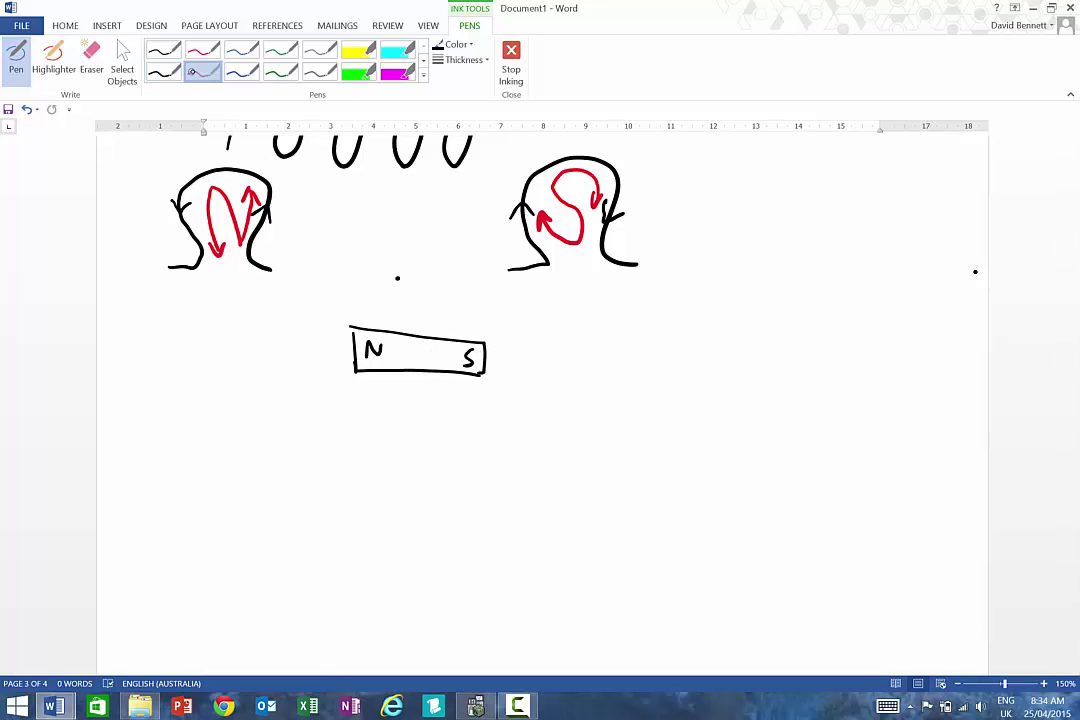
Step: Draw red field loops arching over and under the magnet, plus straight lines off both ends
mouse_move(352, 335)
mouse_down()
mouse_move(352, 305)
mouse_move(410, 299)
mouse_move(482, 312)
mouse_move(497, 330)
mouse_move(486, 360)
mouse_move(563, 364)
mouse_up()
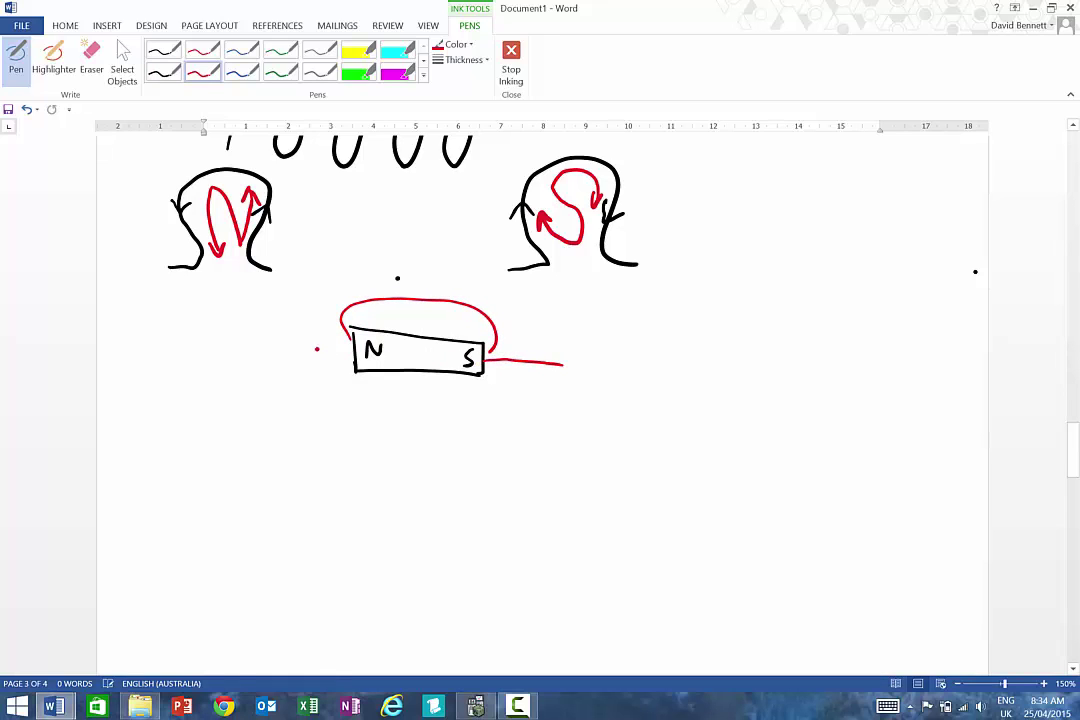
mouse_move(277, 350)
mouse_down()
mouse_move(355, 355)
mouse_move(323, 316)
mouse_move(331, 297)
mouse_move(398, 280)
mouse_move(477, 291)
mouse_move(505, 311)
mouse_move(497, 352)
mouse_up()
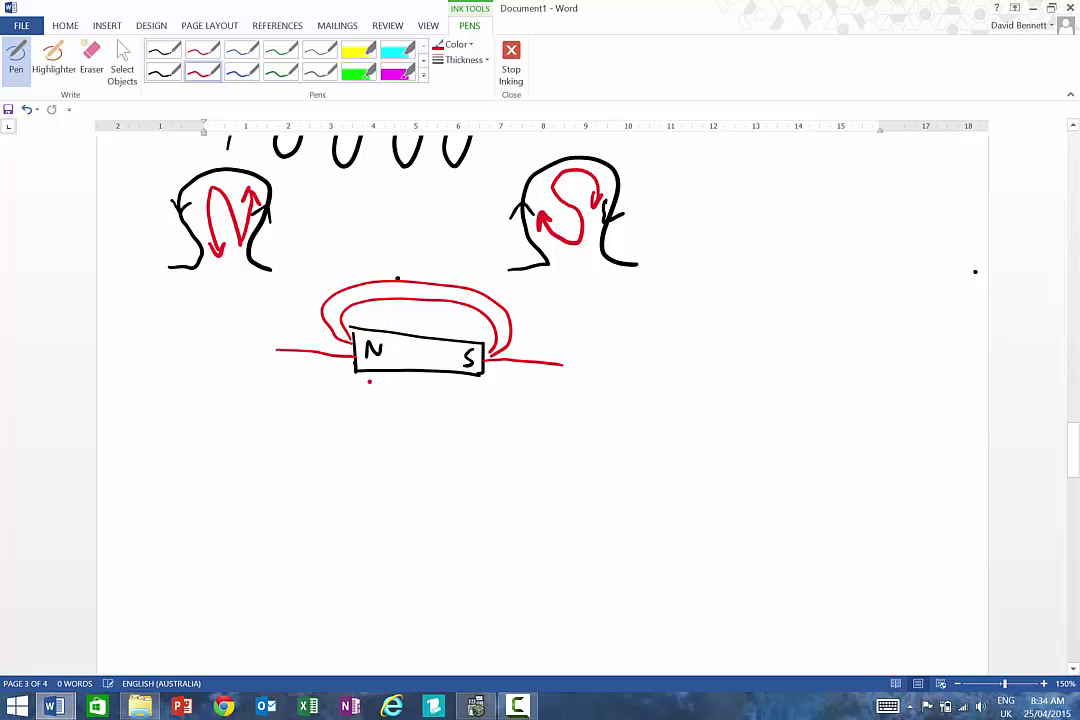
mouse_move(337, 380)
mouse_down()
mouse_move(369, 405)
mouse_move(446, 405)
mouse_move(494, 381)
mouse_move(483, 372)
mouse_up()
mouse_move(352, 378)
mouse_down()
mouse_move(328, 403)
mouse_move(371, 429)
mouse_move(411, 431)
mouse_move(468, 426)
mouse_move(483, 372)
mouse_up()
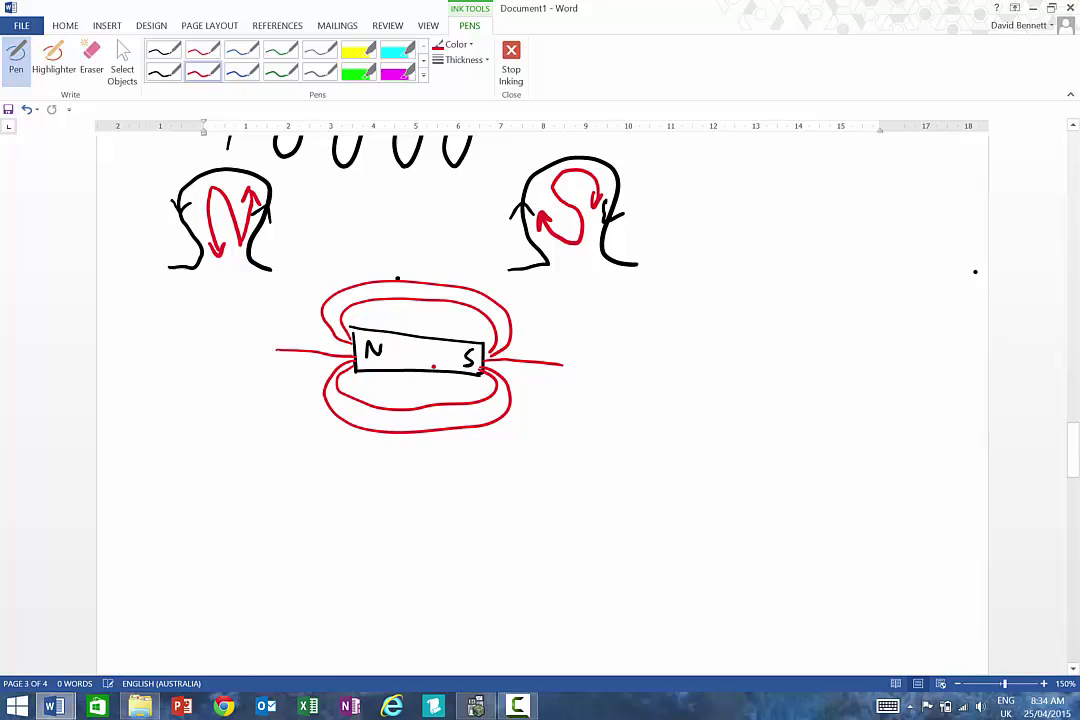
Step: Add red field lines fanning out from the N end and curving from the S end
drag(277, 291, 350, 345)
drag(302, 375, 355, 358)
drag(284, 401, 325, 372)
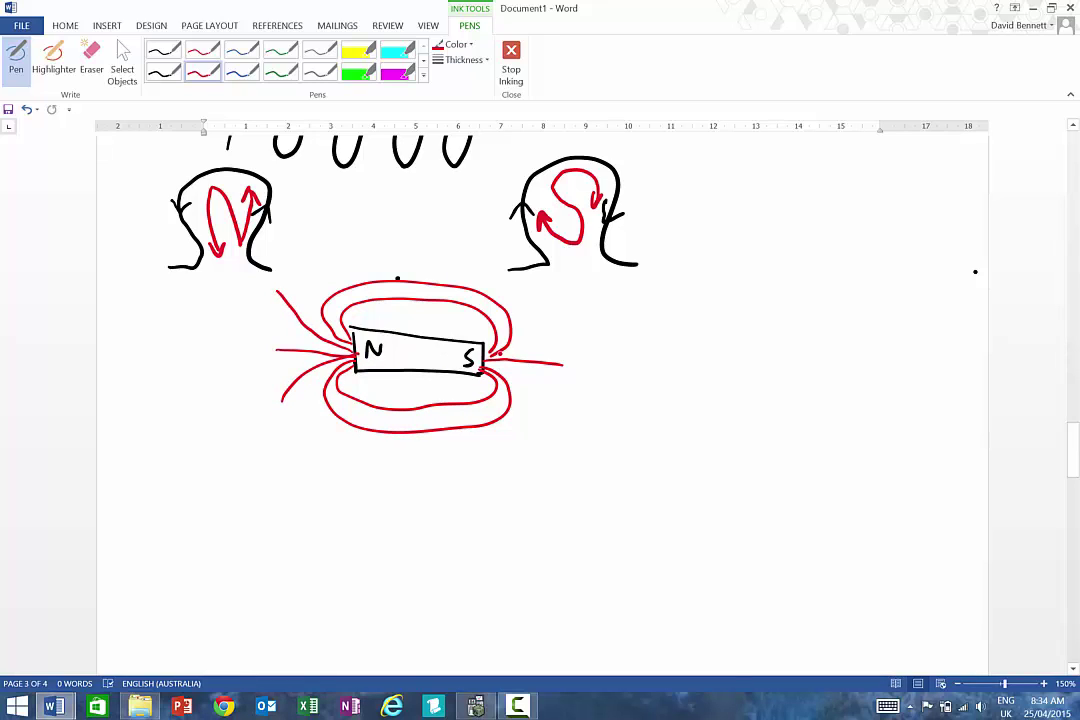
mouse_move(487, 360)
mouse_down()
mouse_move(532, 335)
mouse_move(552, 307)
mouse_up()
Step: Add a lower red line from S, then arrowheads on every field line pointing from N into S
drag(485, 368, 553, 398)
mouse_move(419, 292)
mouse_down()
mouse_move(420, 302)
mouse_move(426, 291)
mouse_up()
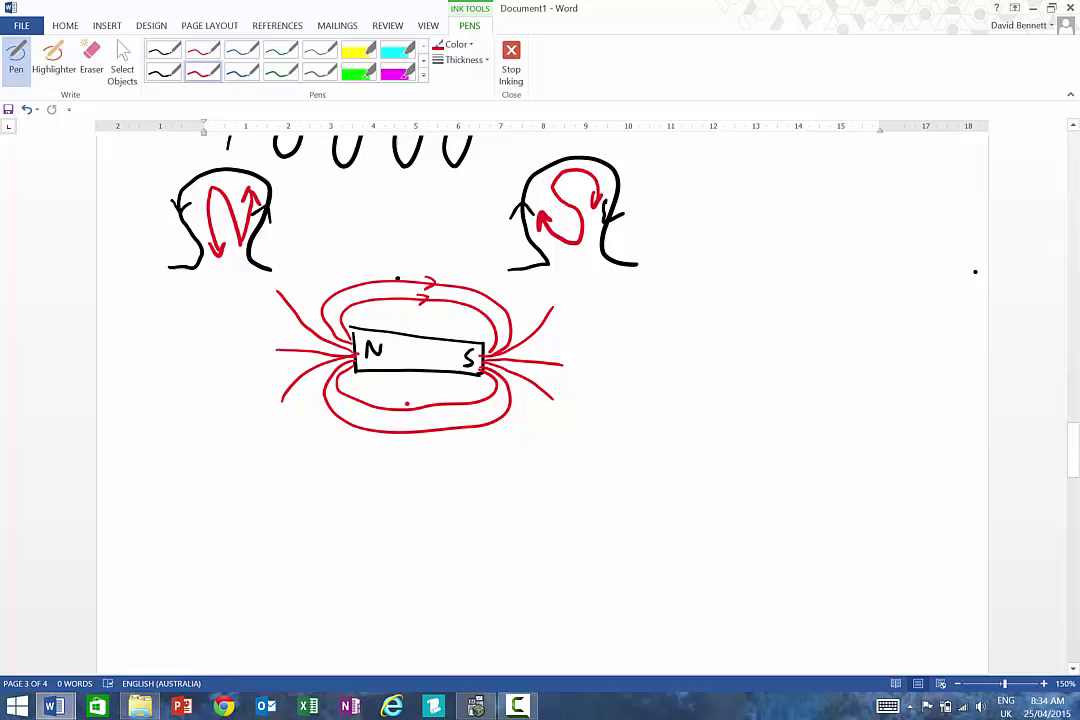
drag(415, 401, 426, 435)
mouse_move(535, 394)
mouse_down()
mouse_move(547, 389)
mouse_move(537, 360)
mouse_move(546, 367)
mouse_up()
drag(532, 316, 541, 330)
drag(541, 330, 550, 321)
mouse_move(286, 302)
mouse_down()
mouse_move(299, 309)
mouse_move(285, 351)
mouse_up()
drag(285, 351, 300, 393)
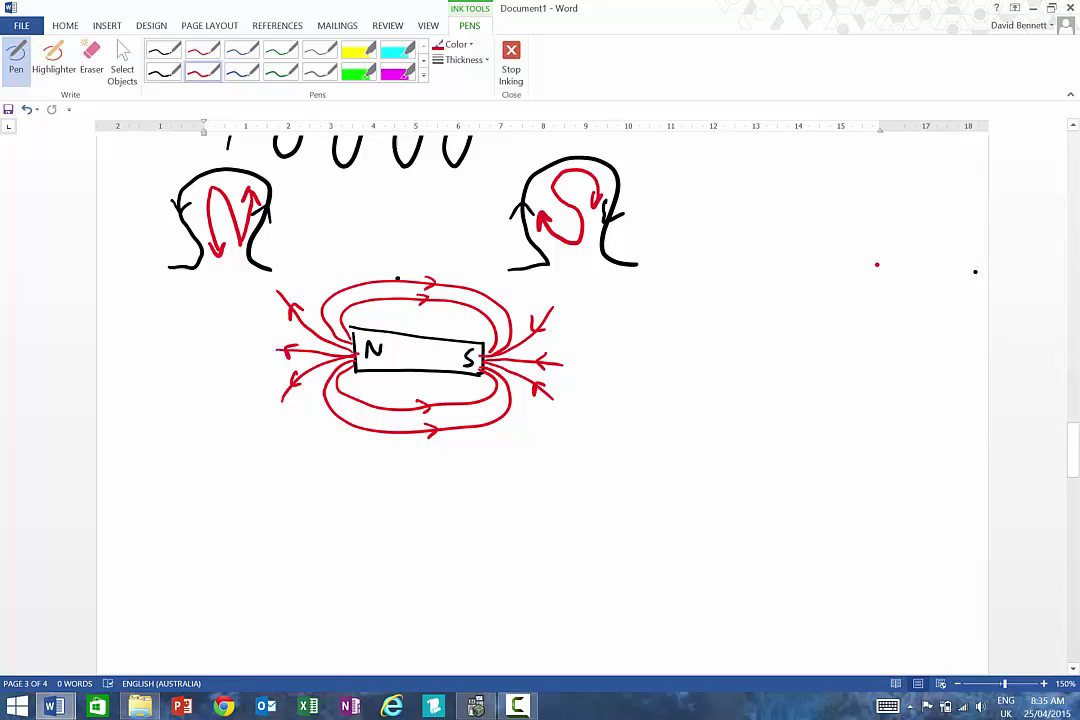
drag(1071, 443, 1051, 405)
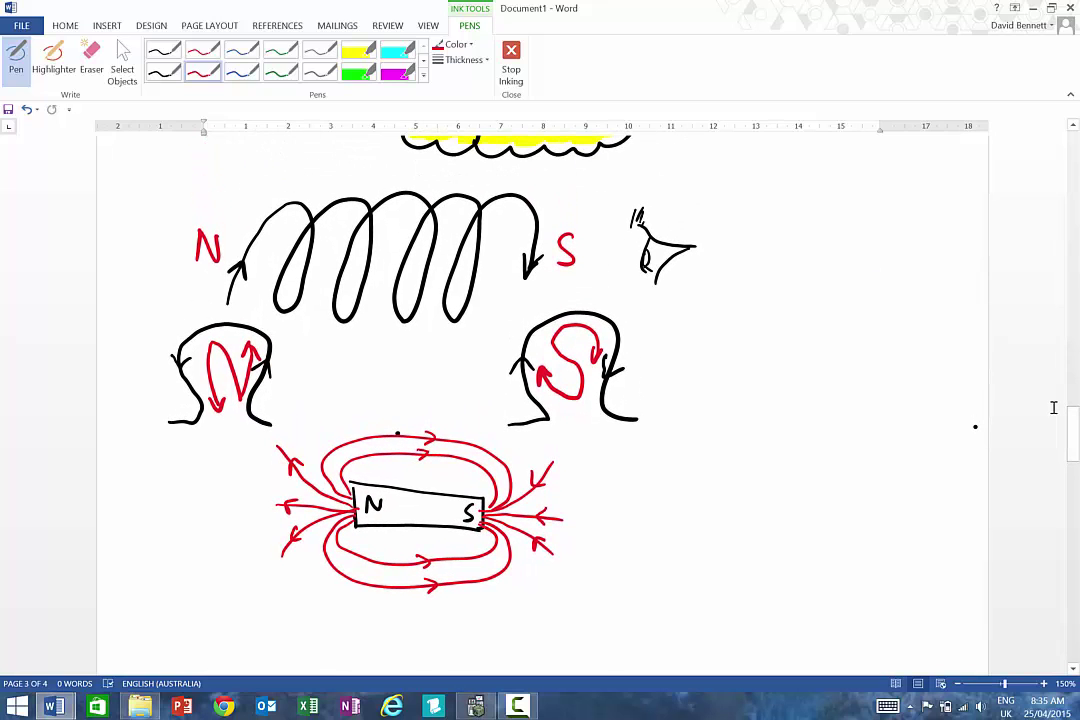